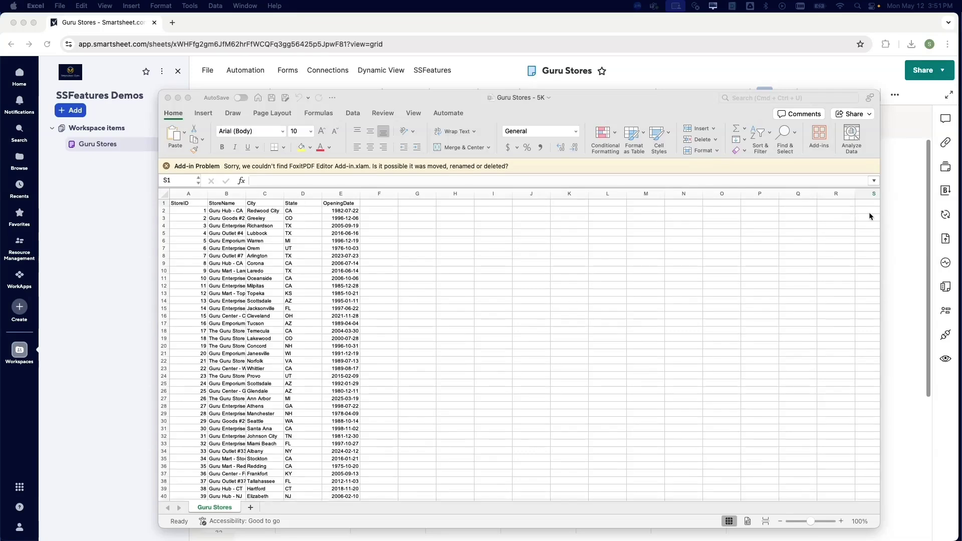
# Scroll the Excel workbook down to store 5000 to confirm all 5,000 rows
pyautogui.scroll(-3, 869, 212)
pyautogui.moveTo(876, 206); pyautogui.dragTo(876, 495)
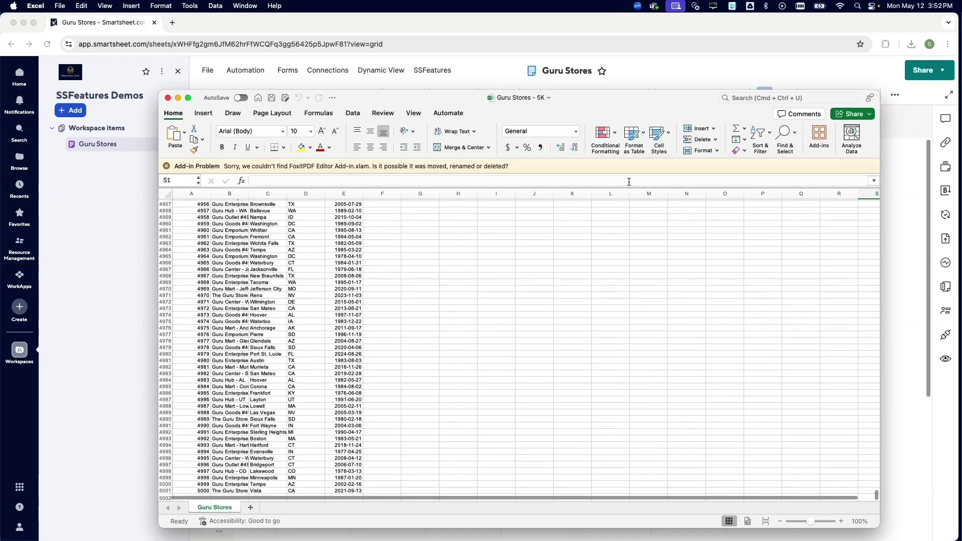
pyautogui.click(558, 29)
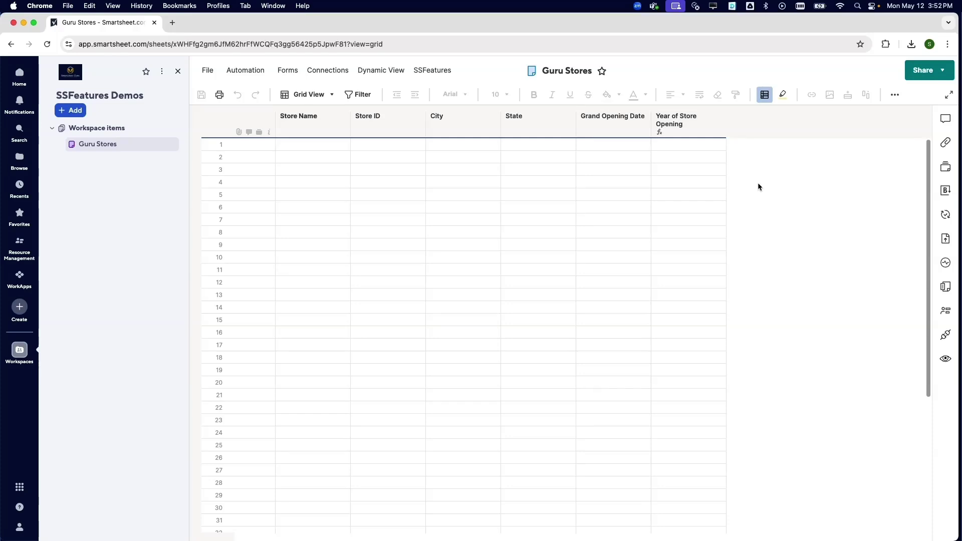
pyautogui.click(209, 71)
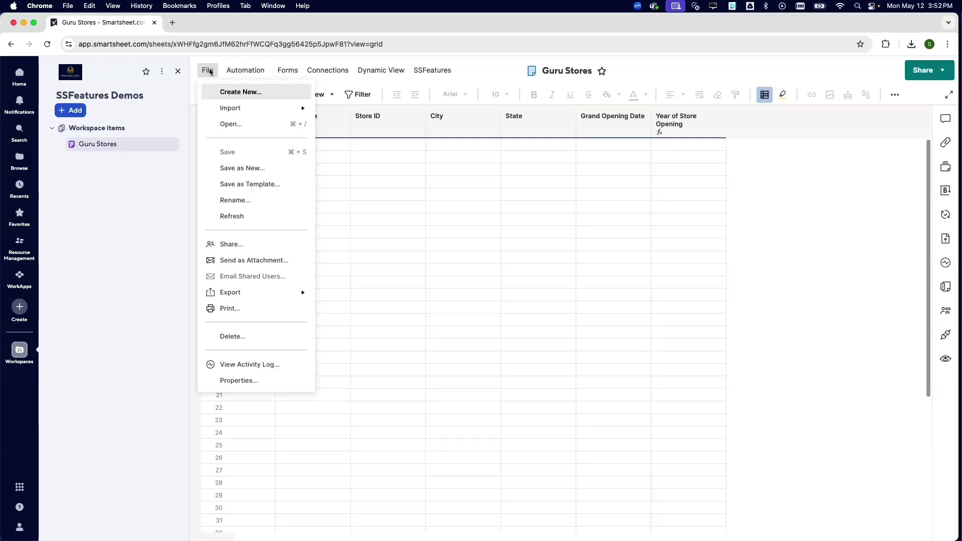
pyautogui.moveTo(233, 115)
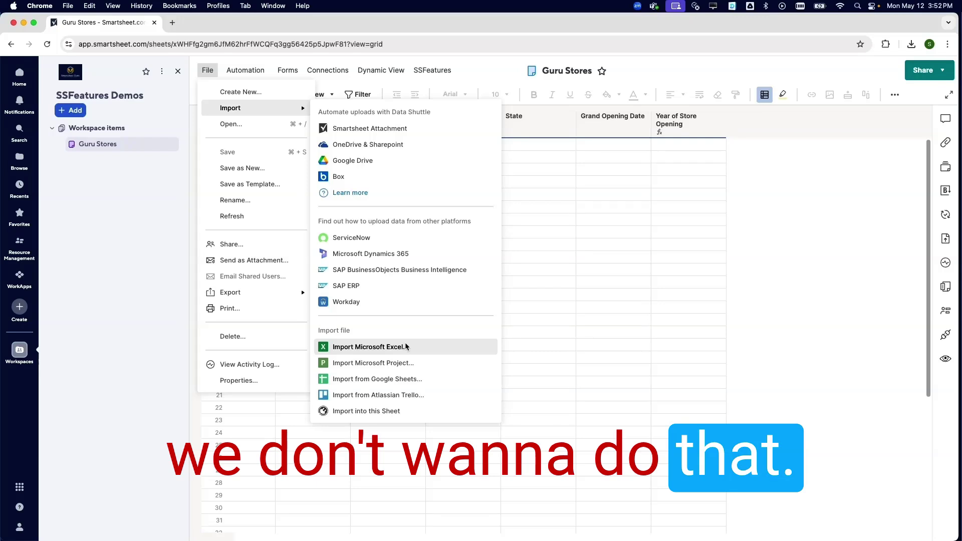
pyautogui.click(785, 165)
pyautogui.click(707, 132)
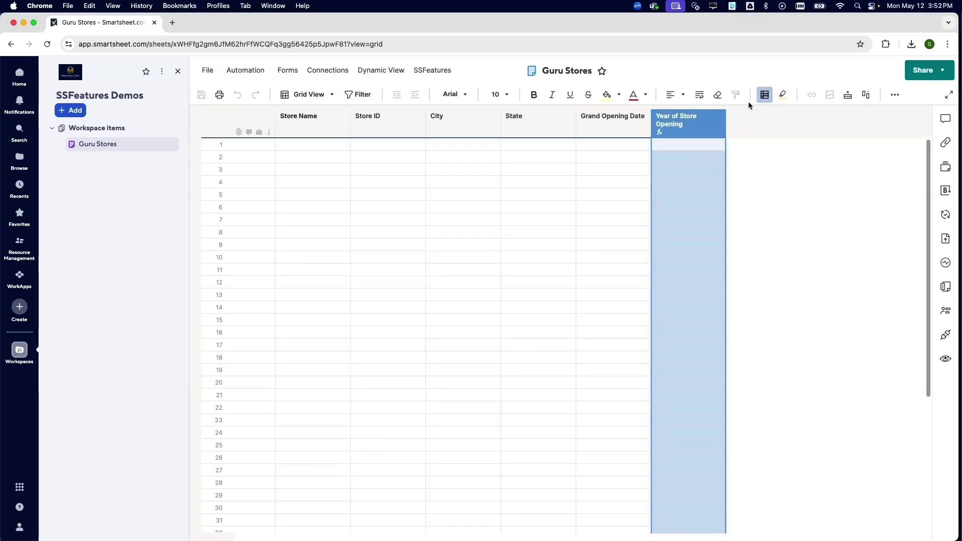
pyautogui.click(765, 96)
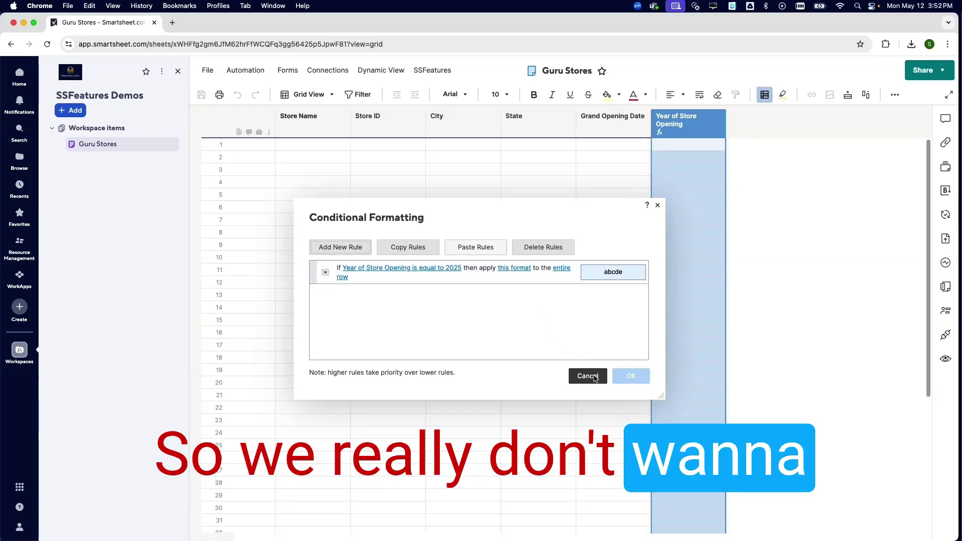
pyautogui.click(595, 377)
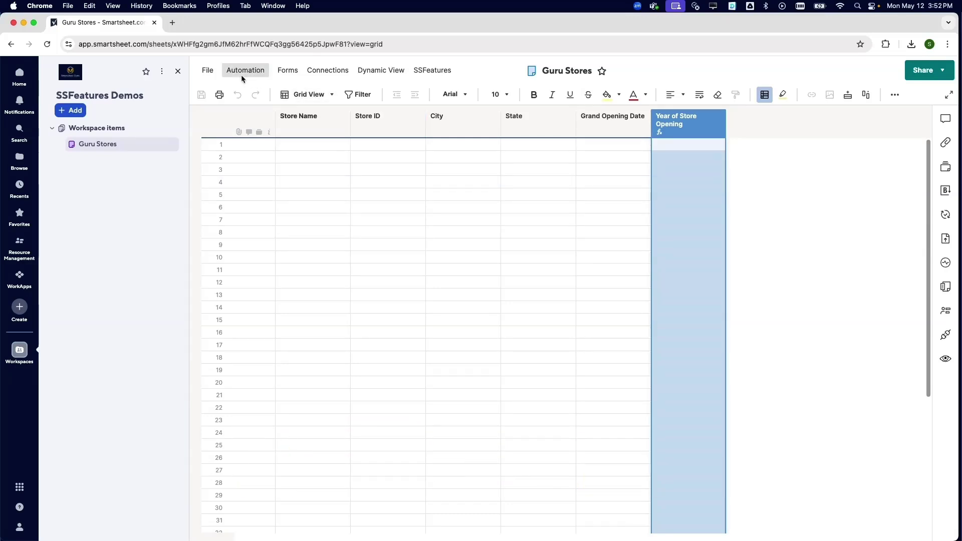
# Start File > Import > Import into this Sheet and move past the backup warning
pyautogui.click(211, 76)
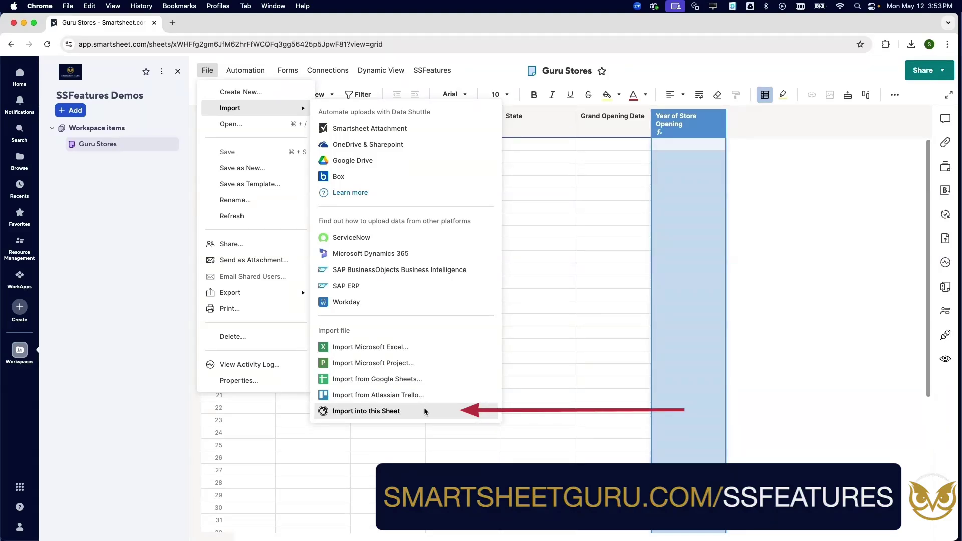
pyautogui.click(424, 411)
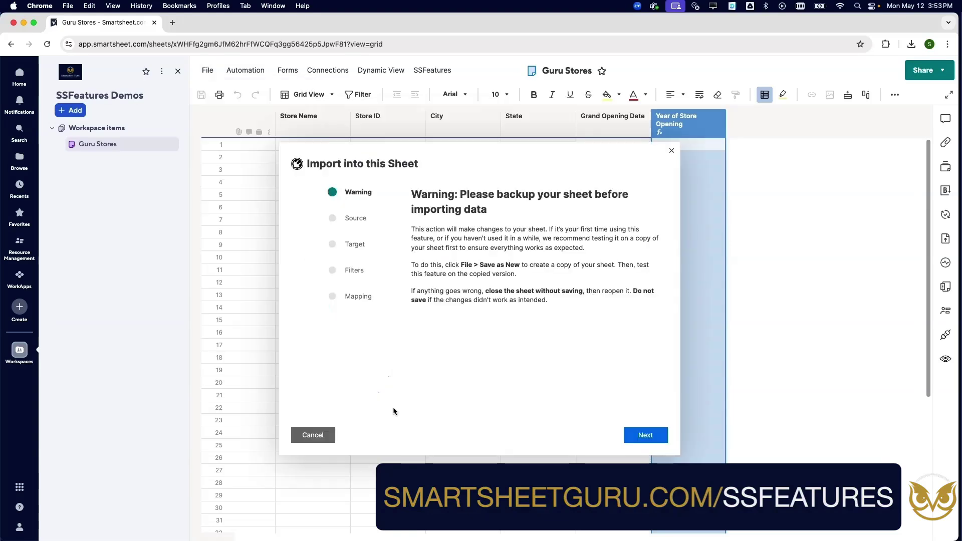
pyautogui.click(636, 435)
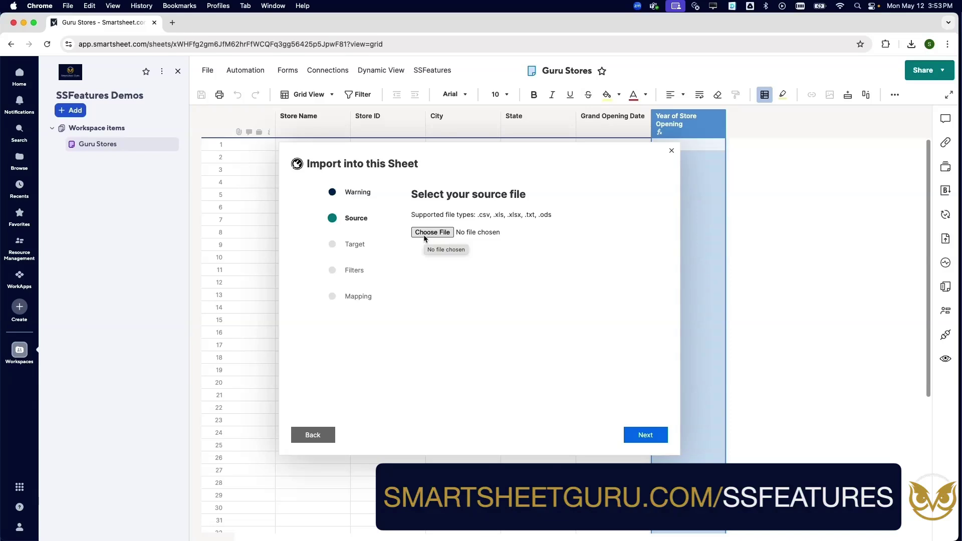
# Choose Guru Stores - 5K.xlsx from Downloads as the import source and continue
pyautogui.click(426, 236)
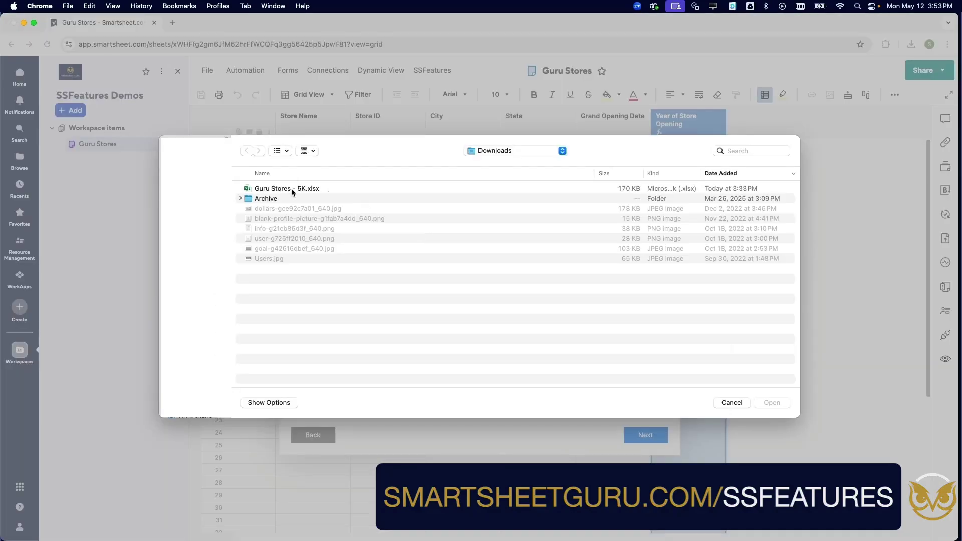
pyautogui.click(292, 190)
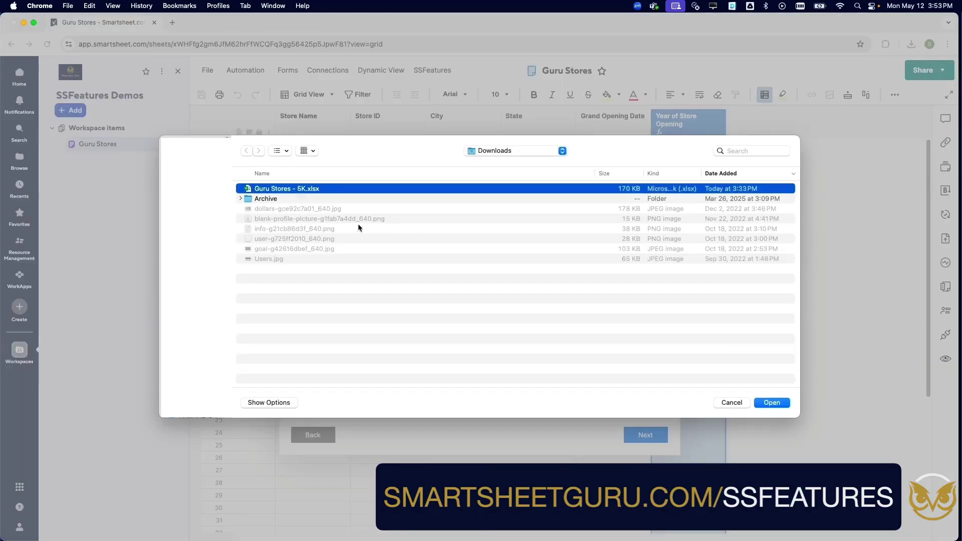
pyautogui.click(772, 403)
pyautogui.click(645, 435)
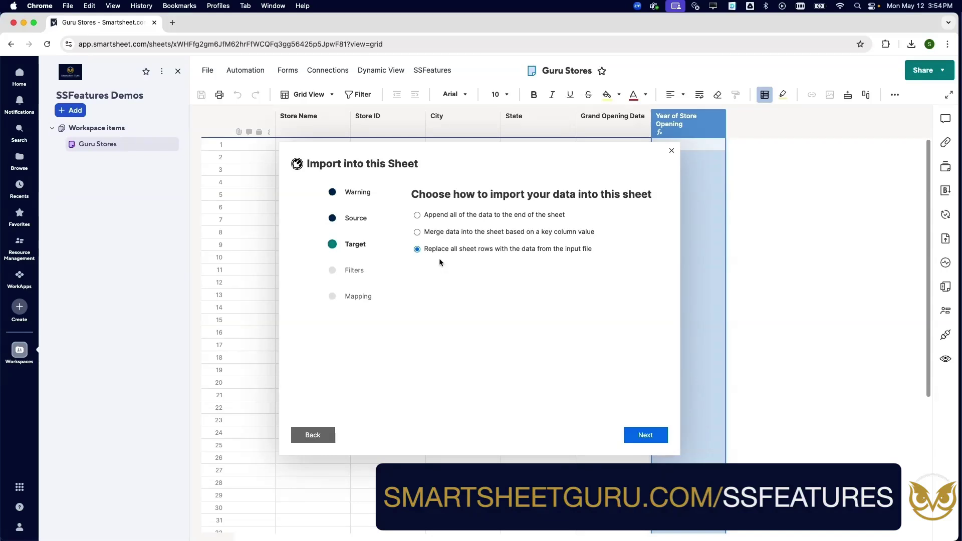
# Keep replacing all rows, add a State equals AZ filter, then delete it
pyautogui.click(655, 433)
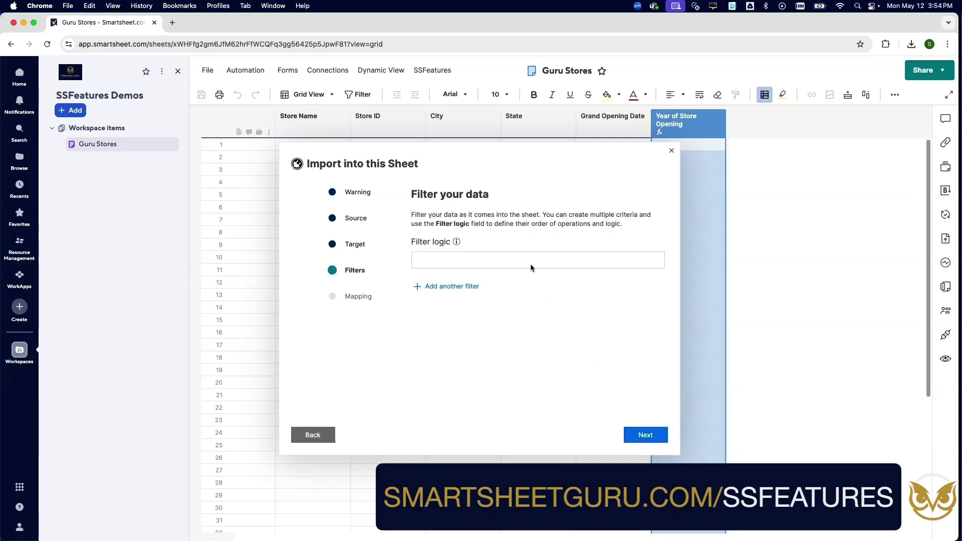
pyautogui.click(464, 286)
pyautogui.click(465, 288)
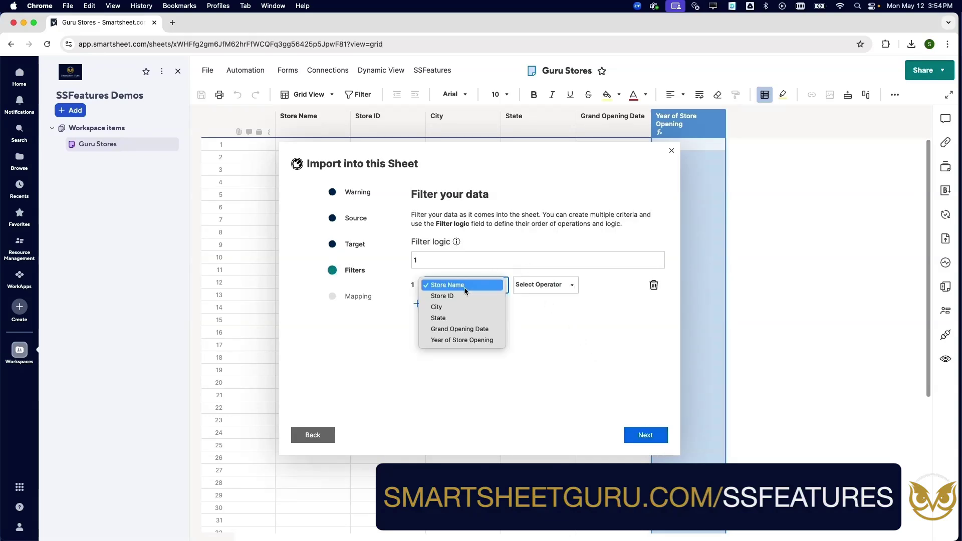
pyautogui.click(462, 318)
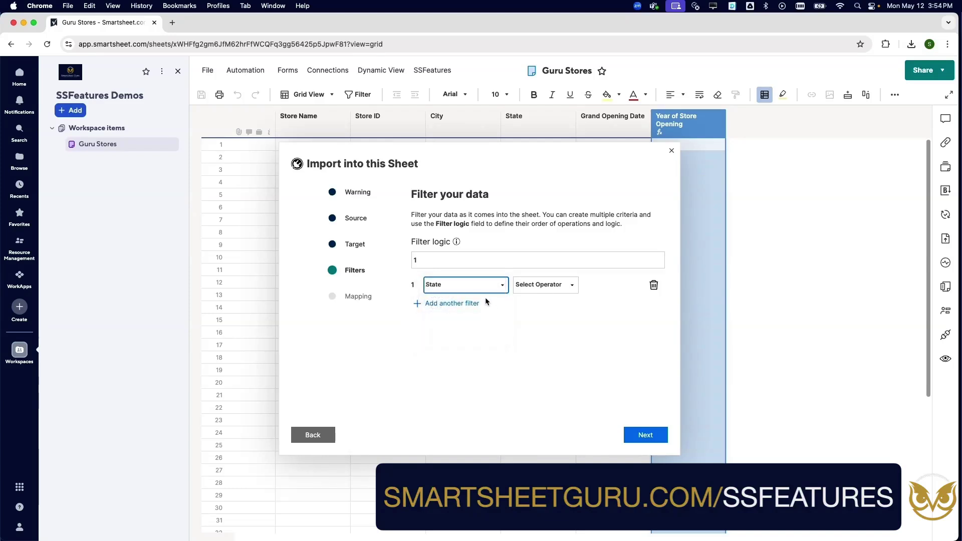
pyautogui.click(538, 289)
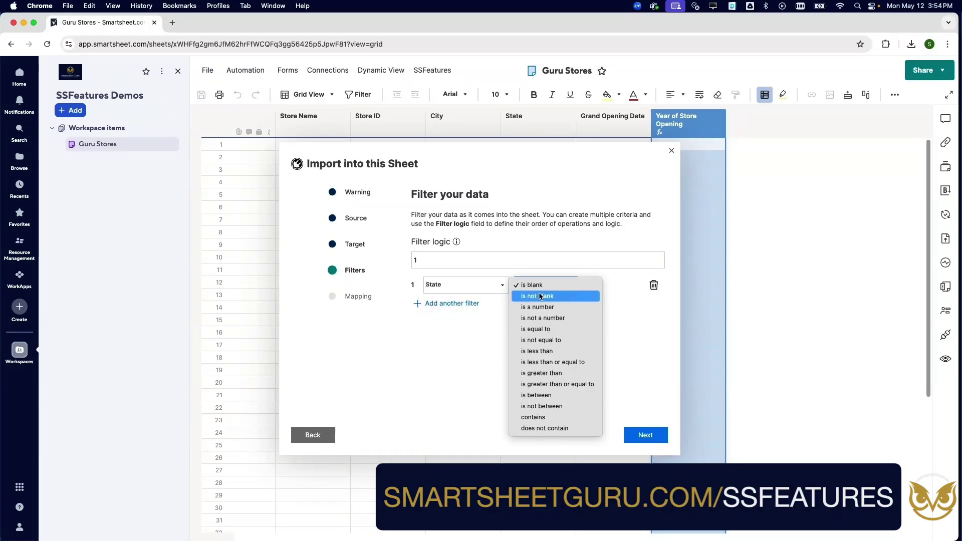
pyautogui.click(535, 329)
pyautogui.click(597, 288)
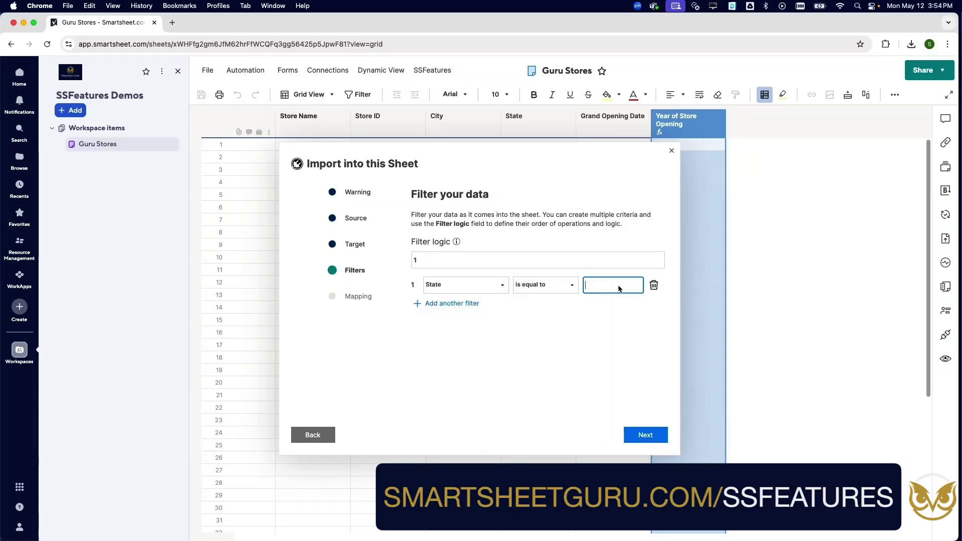
pyautogui.write('AZ')
pyautogui.click(654, 286)
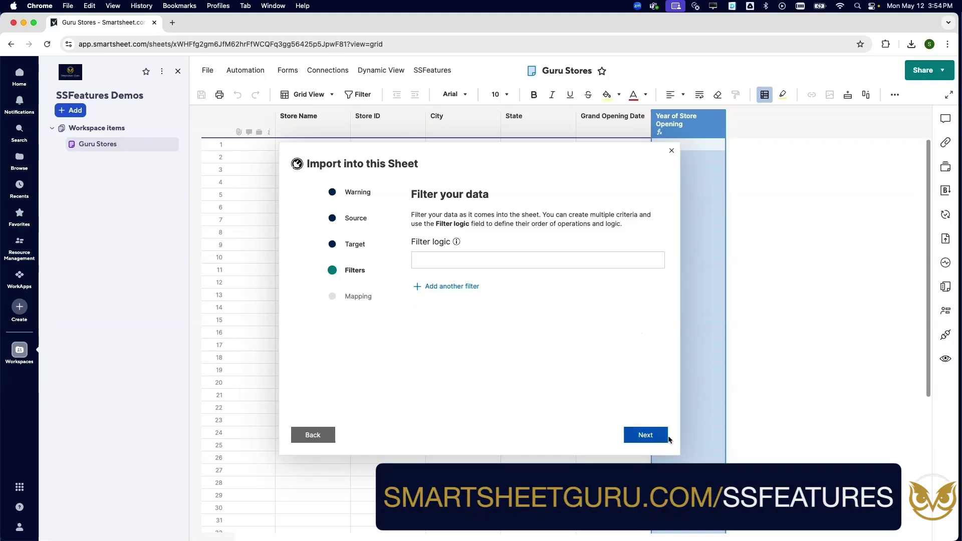
# Map StoreName, StoreID, City, State and OpeningDate to their matching columns and import
pyautogui.click(646, 435)
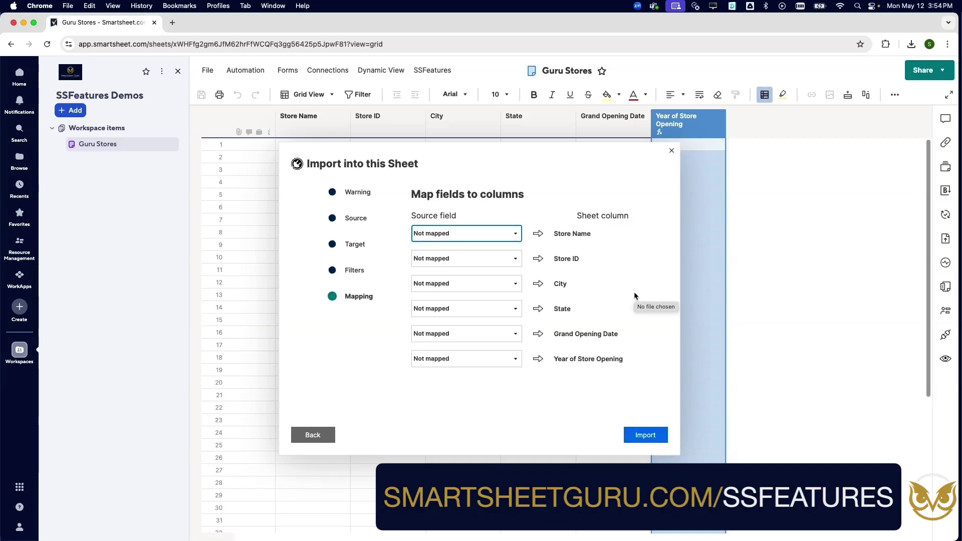
pyautogui.click(516, 237)
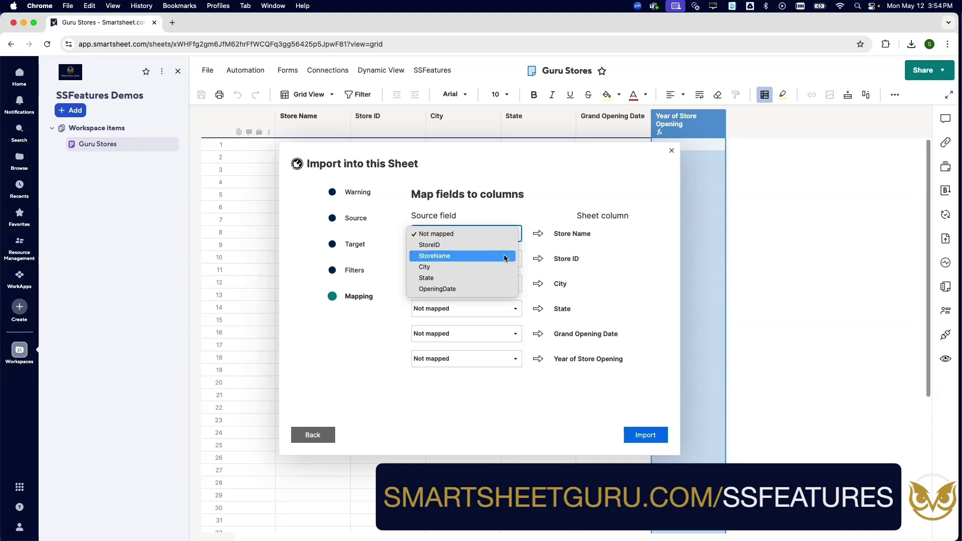
pyautogui.click(467, 257)
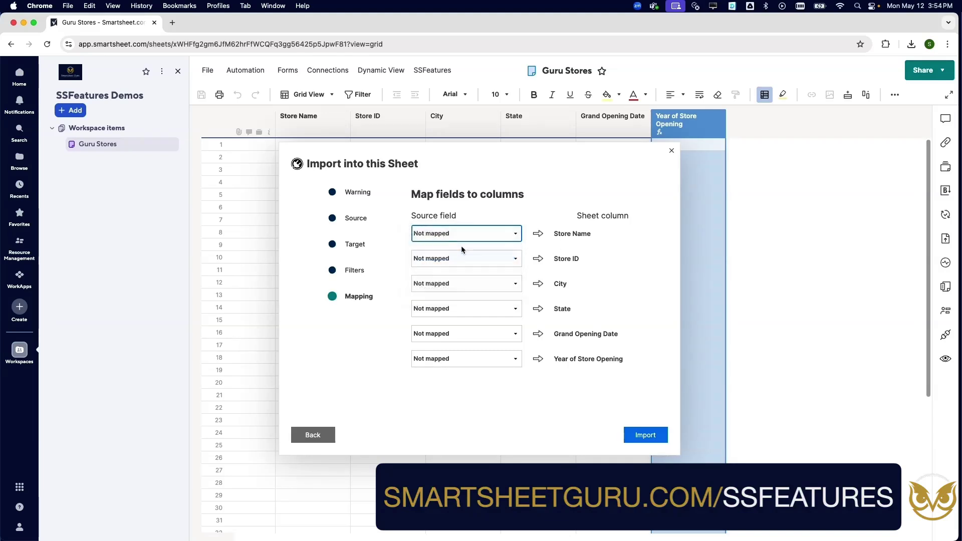
pyautogui.click(494, 263)
pyautogui.click(487, 270)
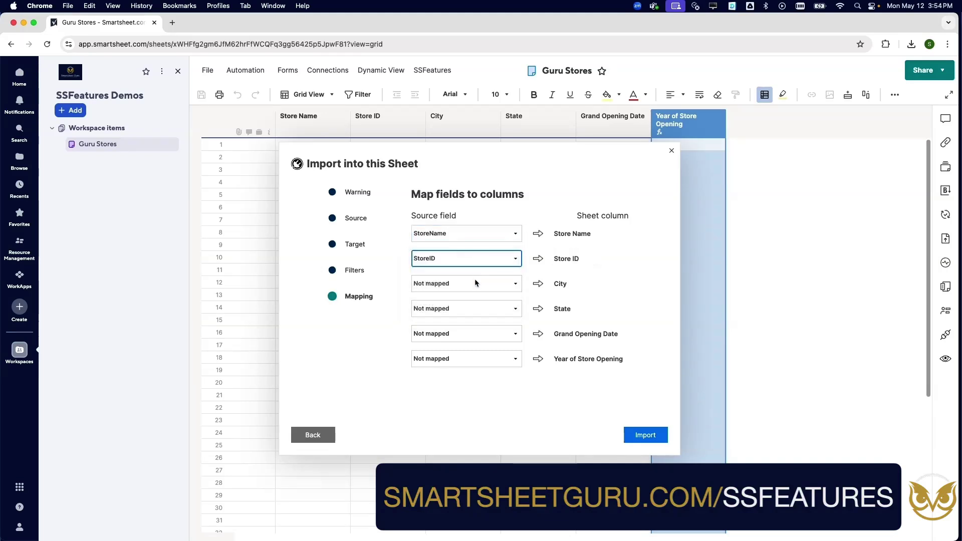
pyautogui.click(477, 283)
pyautogui.click(473, 316)
pyautogui.click(472, 310)
pyautogui.click(451, 353)
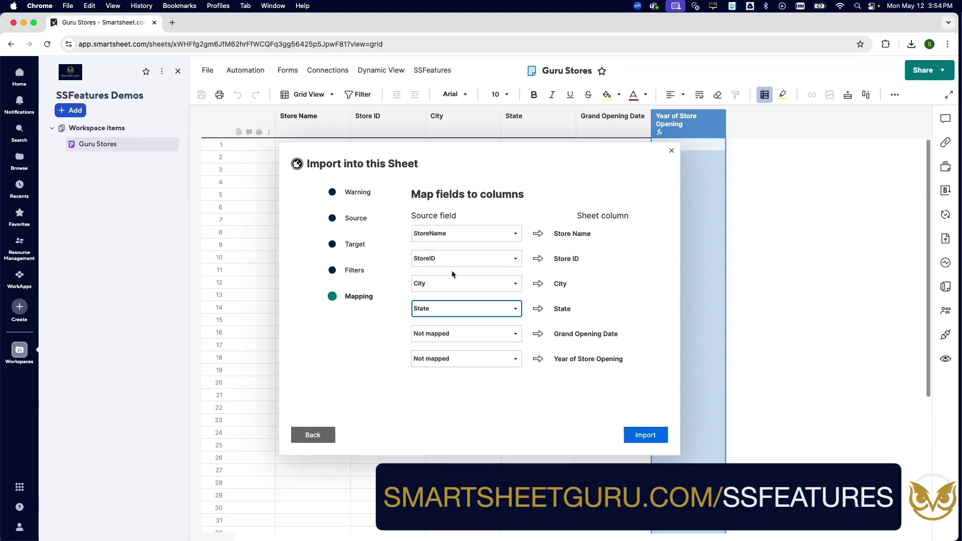
pyautogui.click(456, 335)
pyautogui.click(438, 389)
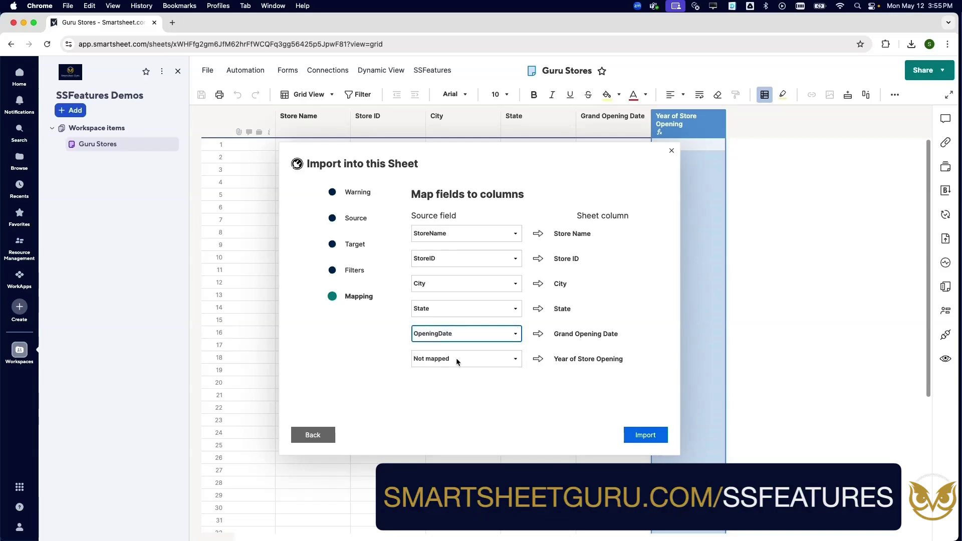
pyautogui.click(653, 441)
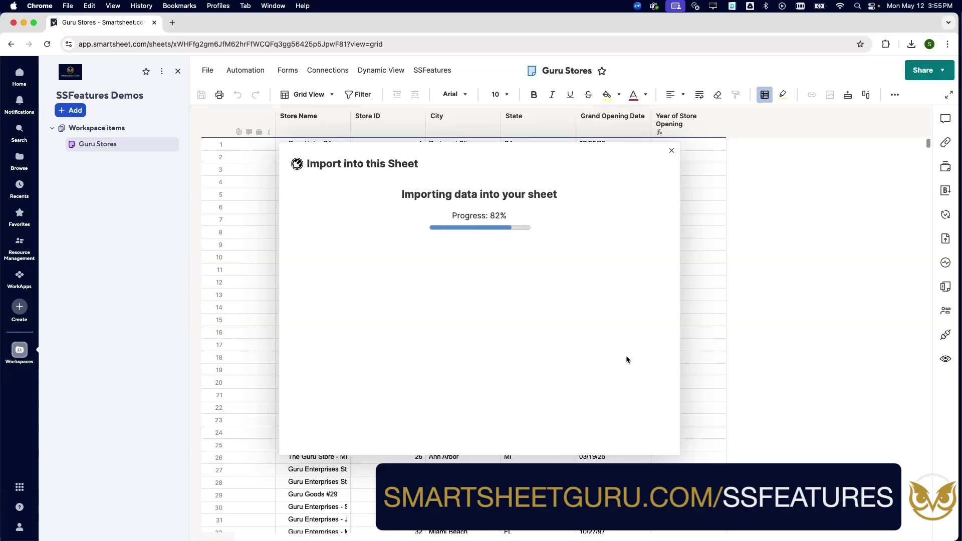
# Close the finished import and scroll to row 5000 and back to confirm
pyautogui.click(646, 436)
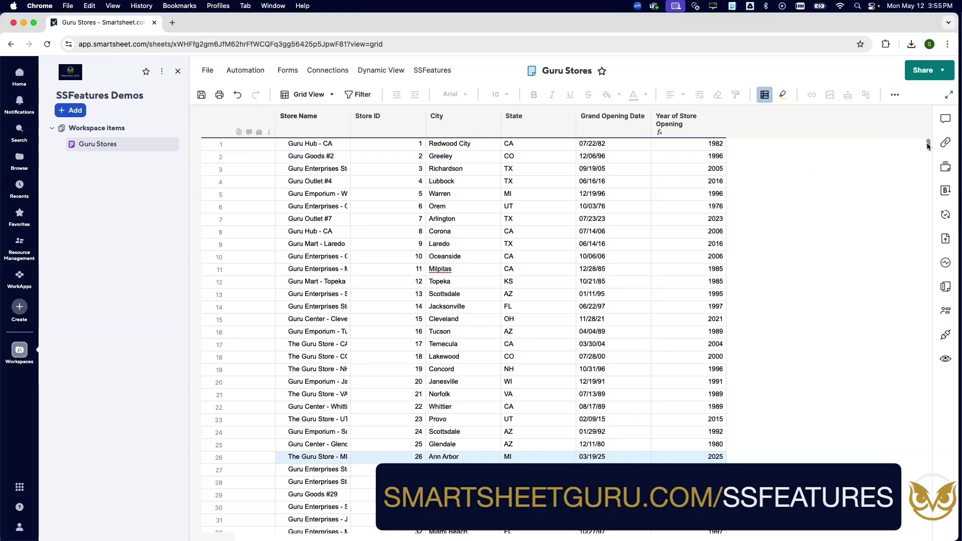
pyautogui.moveTo(928, 146); pyautogui.dragTo(929, 528)
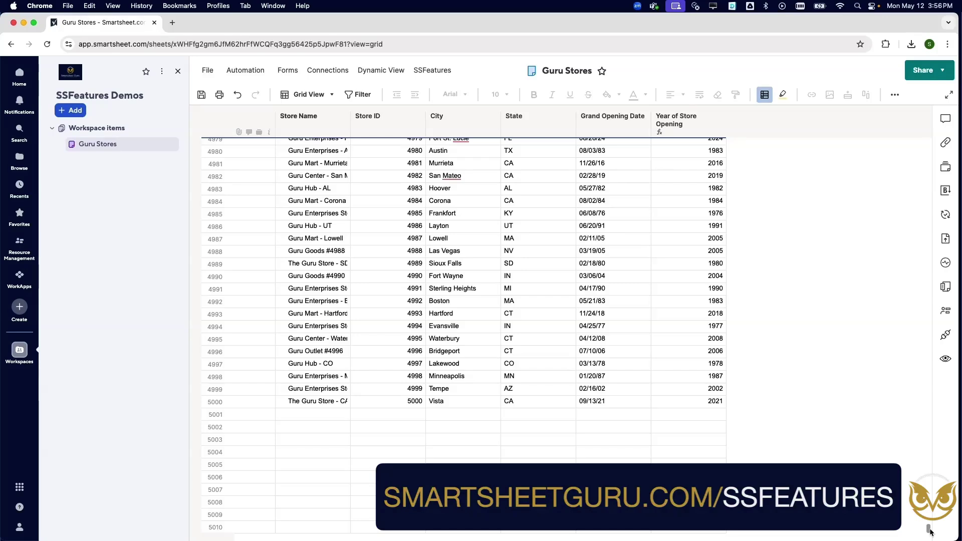
pyautogui.moveTo(929, 528); pyautogui.dragTo(931, 132)
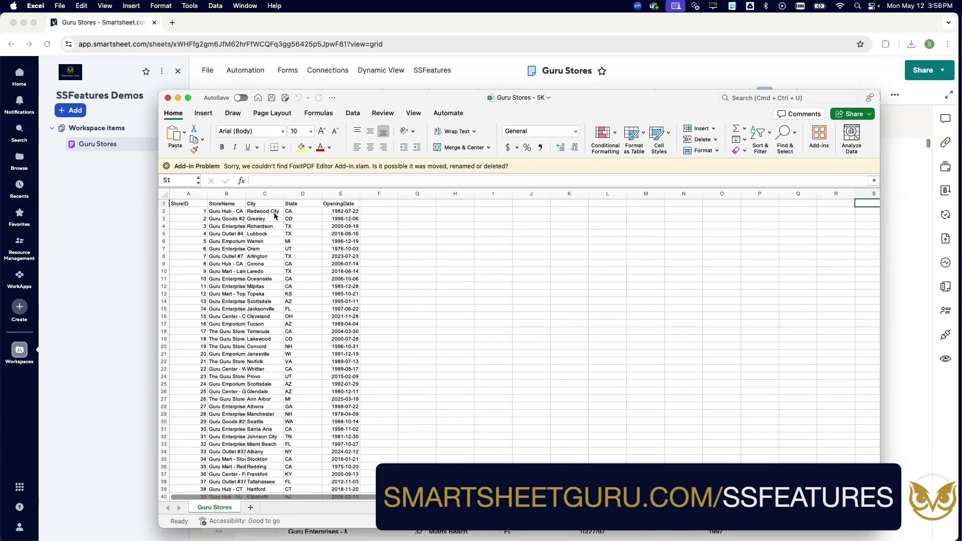
# Change store 1's OpeningDate in Excel from 1982-07-22 to 1992-07-22
pyautogui.doubleClick(351, 214)
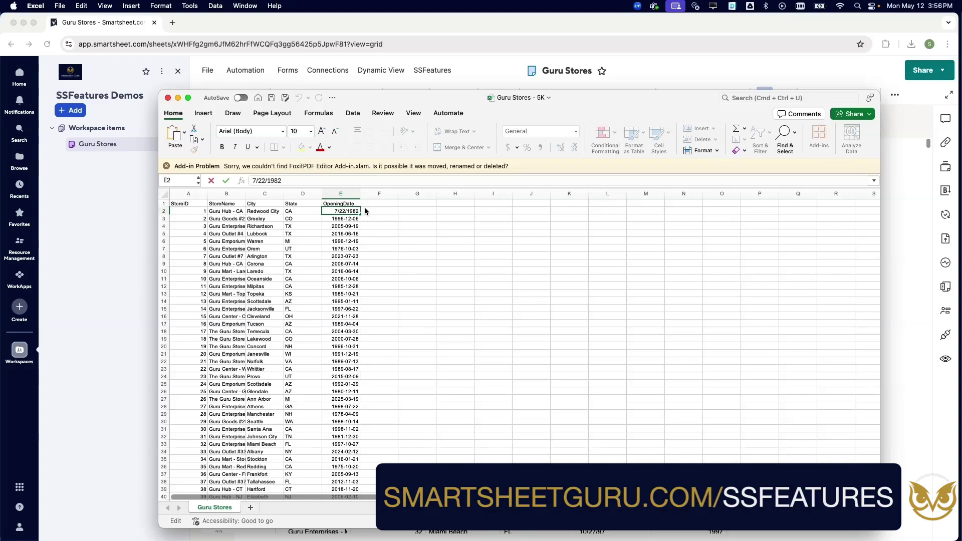
pyautogui.press('BackSpace')
pyautogui.press('BackSpace')
pyautogui.write('92')
pyautogui.press('Return')
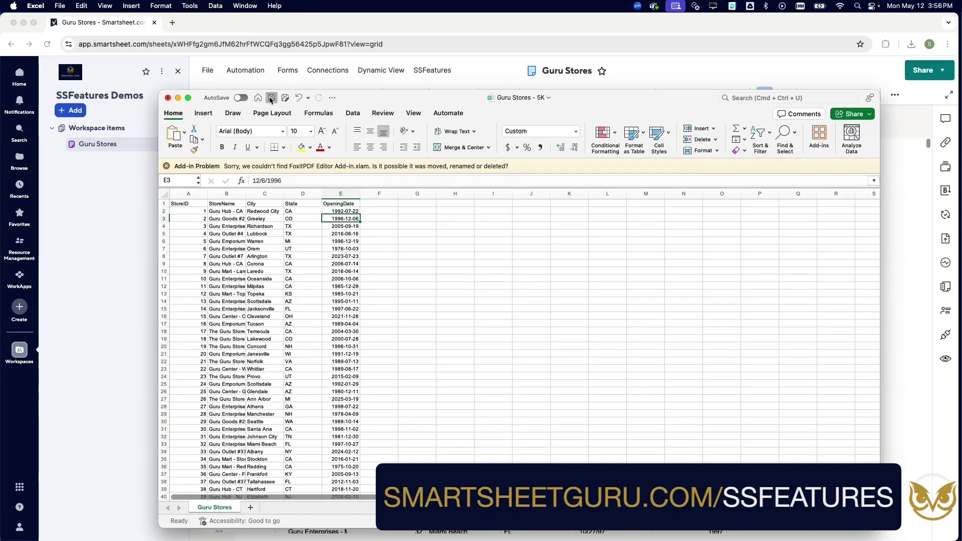
pyautogui.click(283, 25)
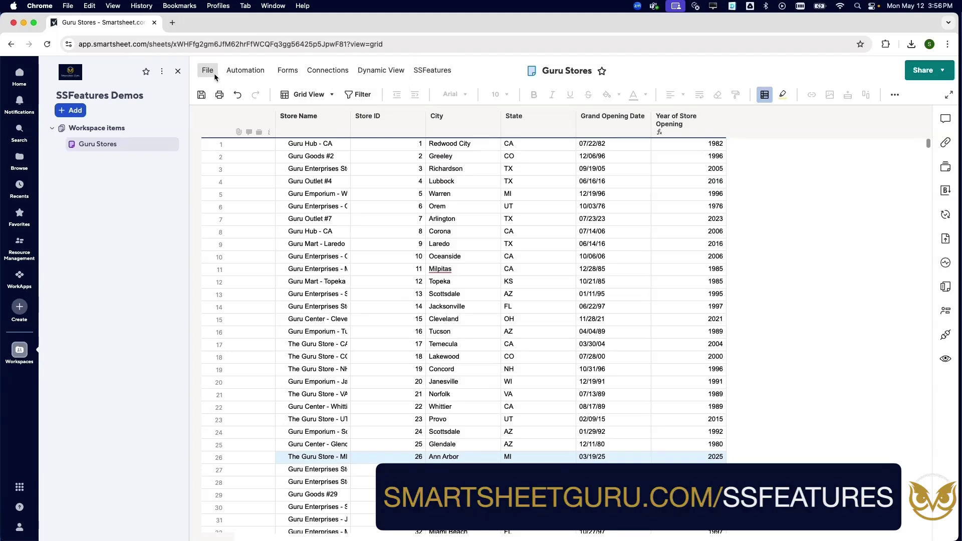
# Save the Guru Stores sheet and start Import into this Sheet past the backup warning
pyautogui.click(204, 97)
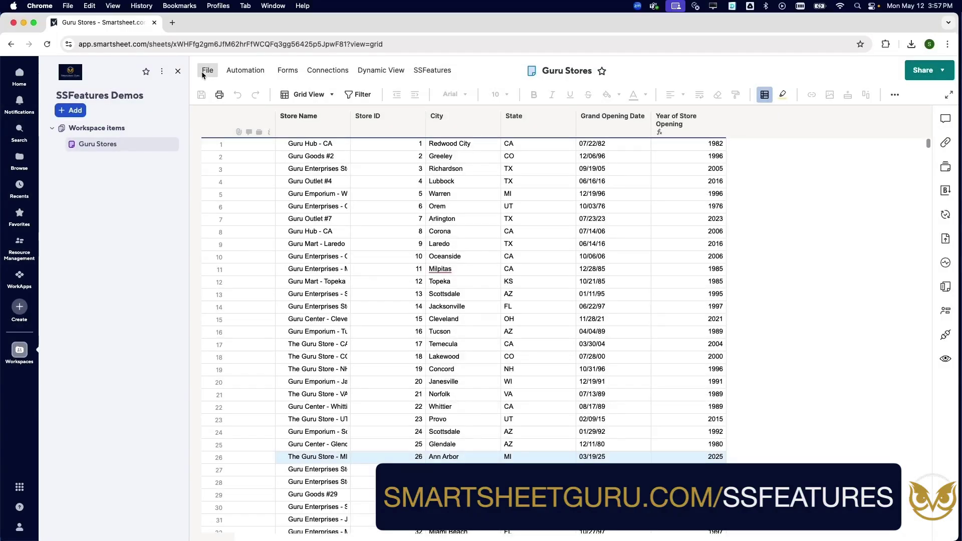
pyautogui.click(205, 70)
pyautogui.moveTo(235, 142)
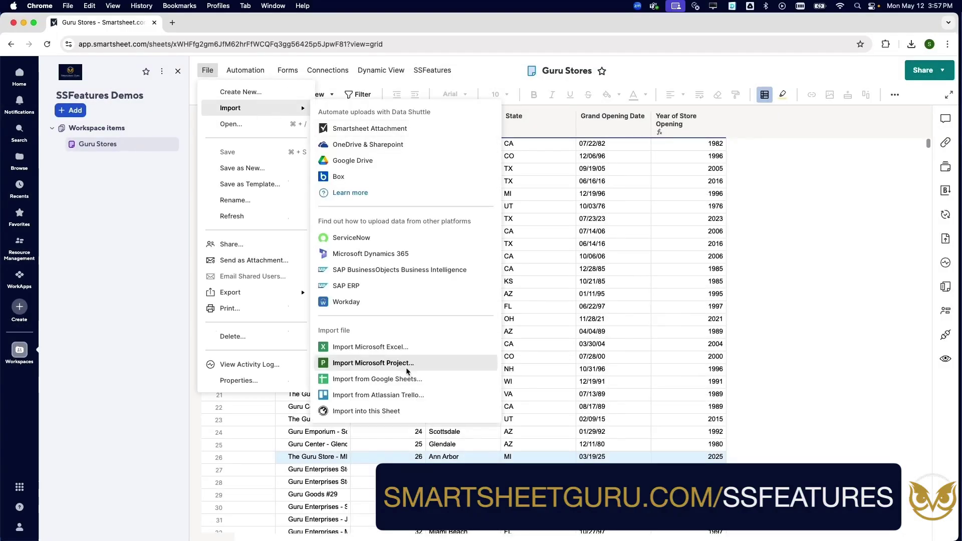
pyautogui.click(374, 408)
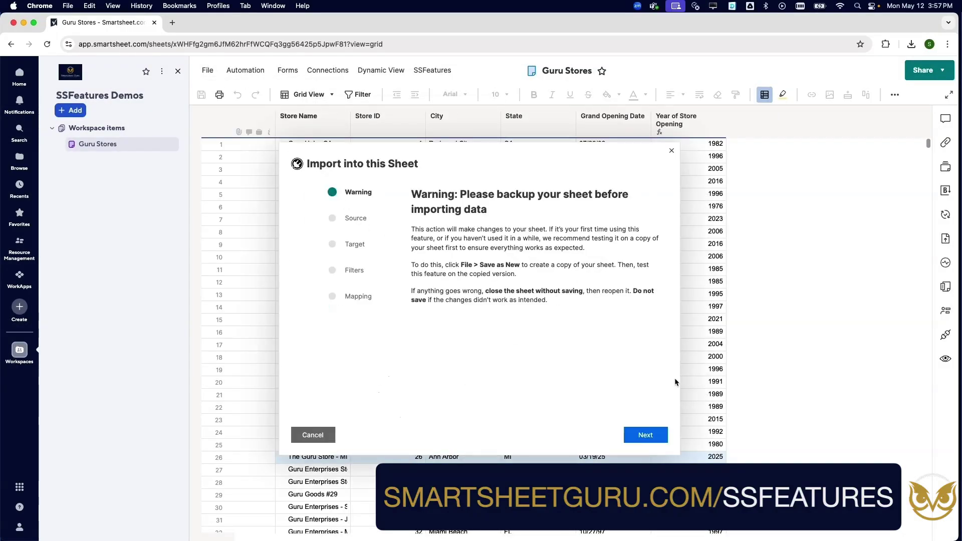
pyautogui.click(648, 436)
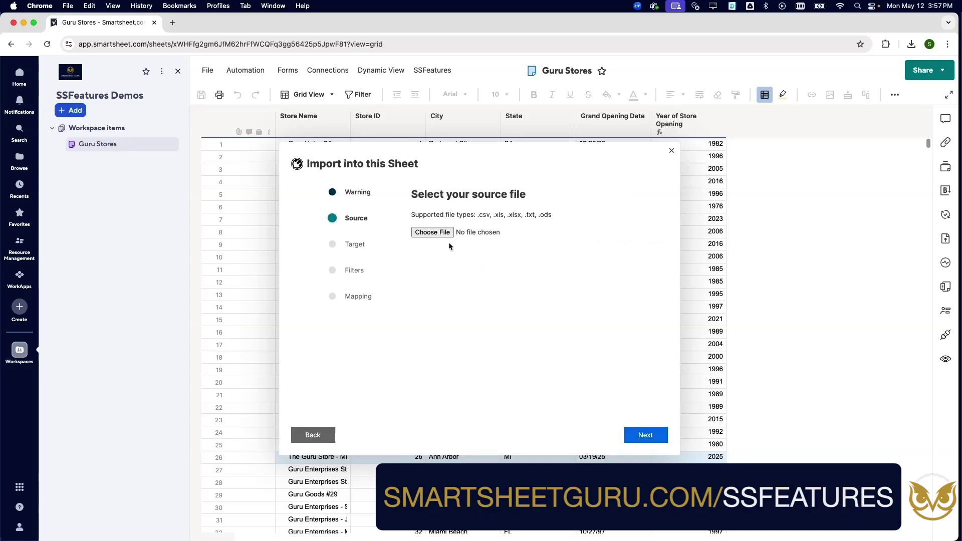
# Load Guru Stores - 5K.xlsx, choose Merge, and skip filters to reach mapping
pyautogui.click(432, 231)
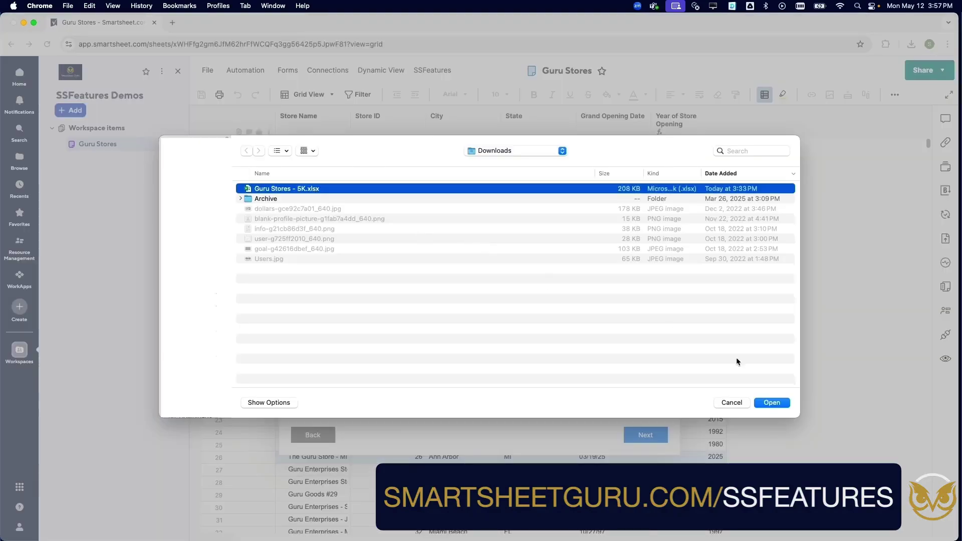
pyautogui.click(771, 404)
pyautogui.click(667, 443)
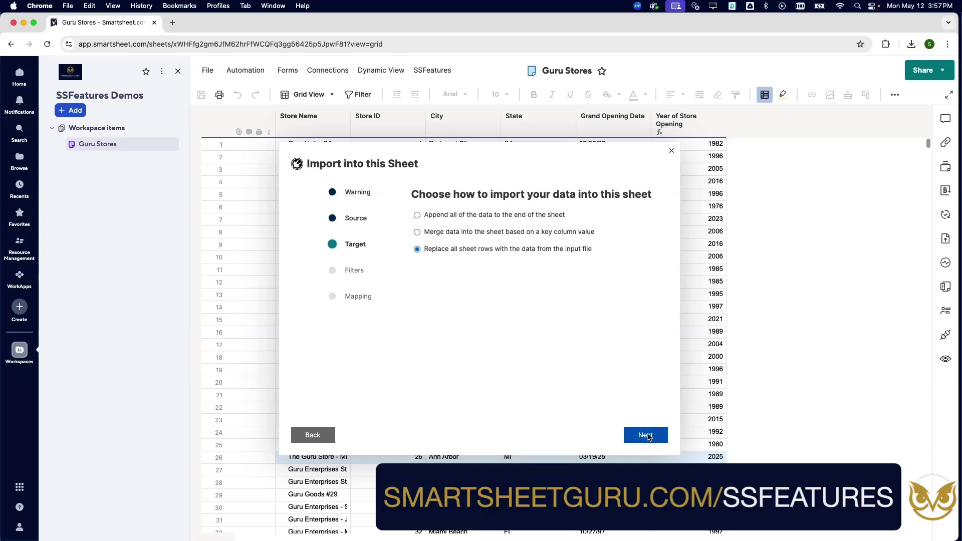
pyautogui.click(579, 233)
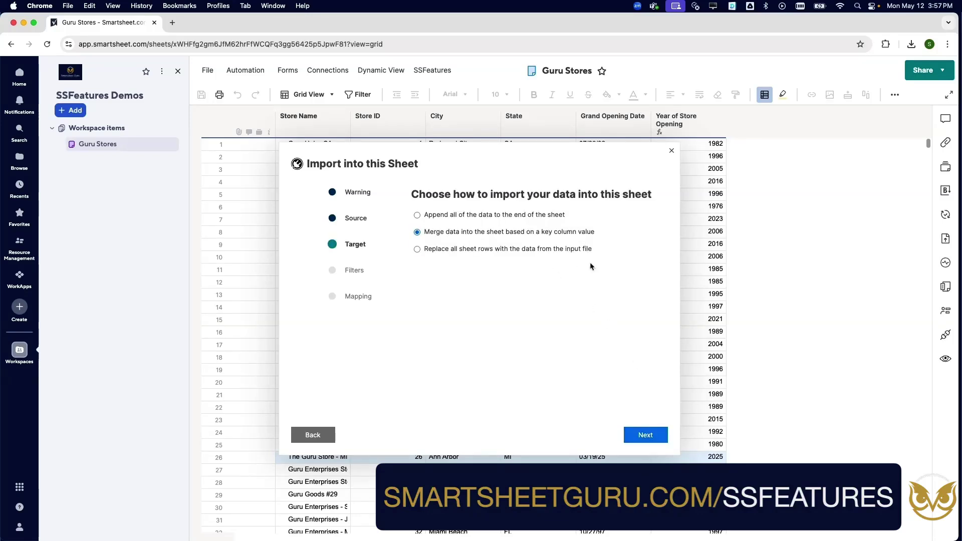
pyautogui.click(651, 439)
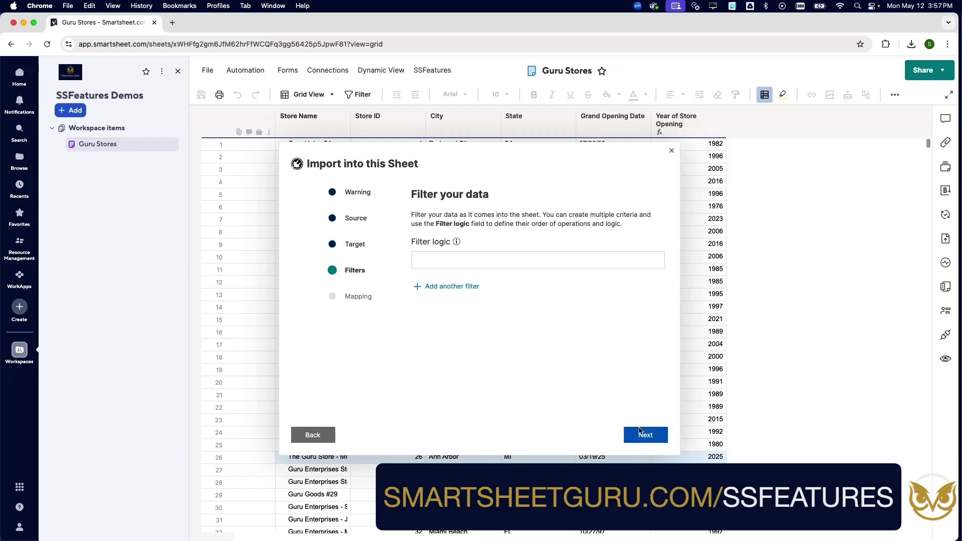
pyautogui.click(643, 434)
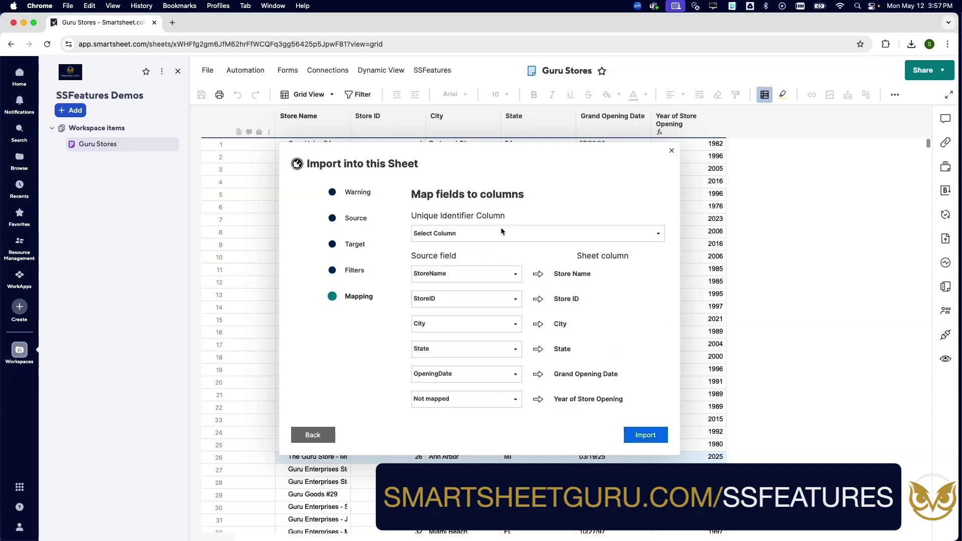
# Key the merge import on Store ID, run it, and close the completed dialog
pyautogui.click(471, 235)
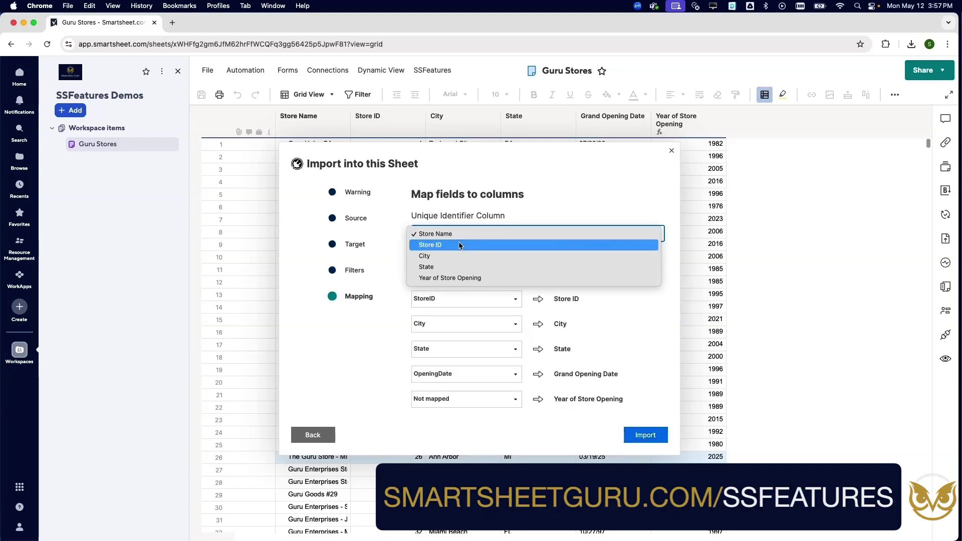
pyautogui.click(462, 245)
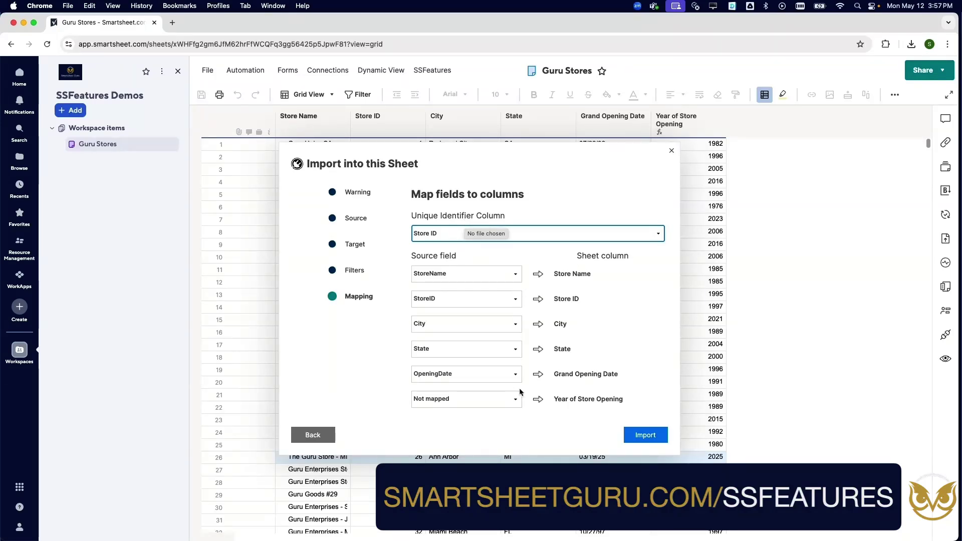
pyautogui.click(647, 437)
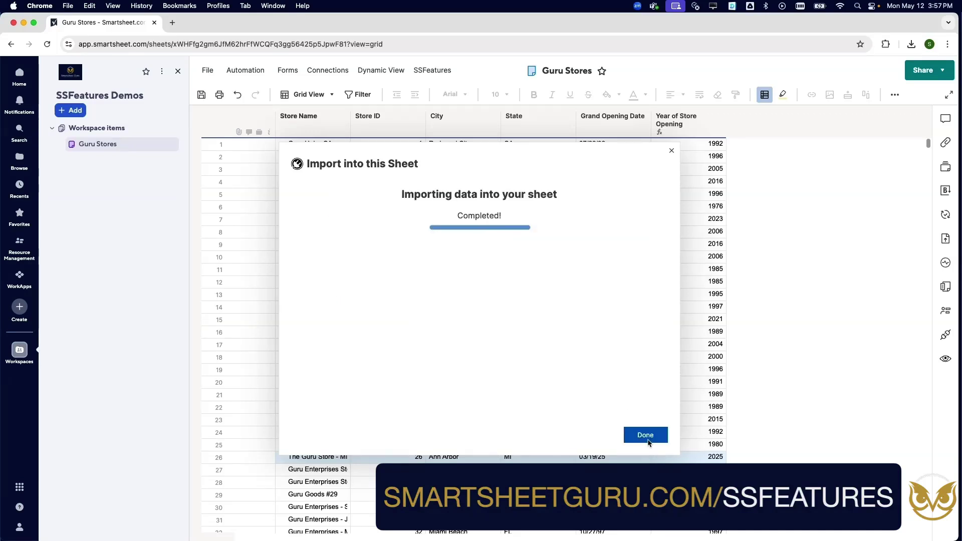
pyautogui.click(646, 435)
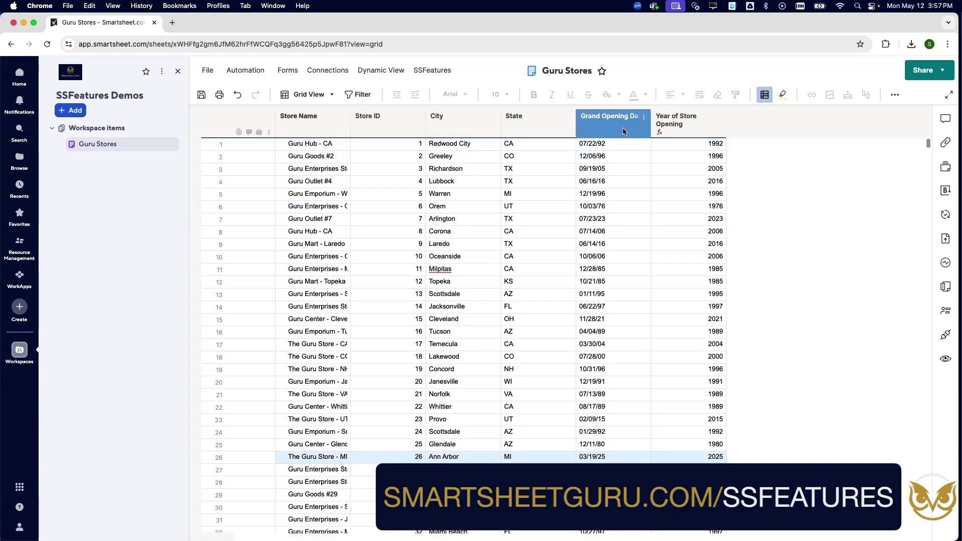
pyautogui.click(599, 146)
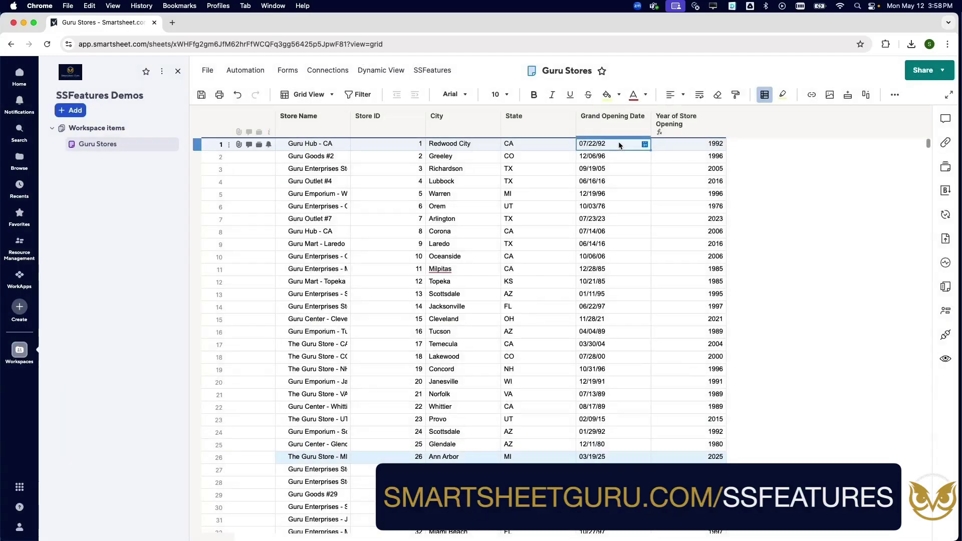
pyautogui.rightClick(624, 147)
pyautogui.click(671, 253)
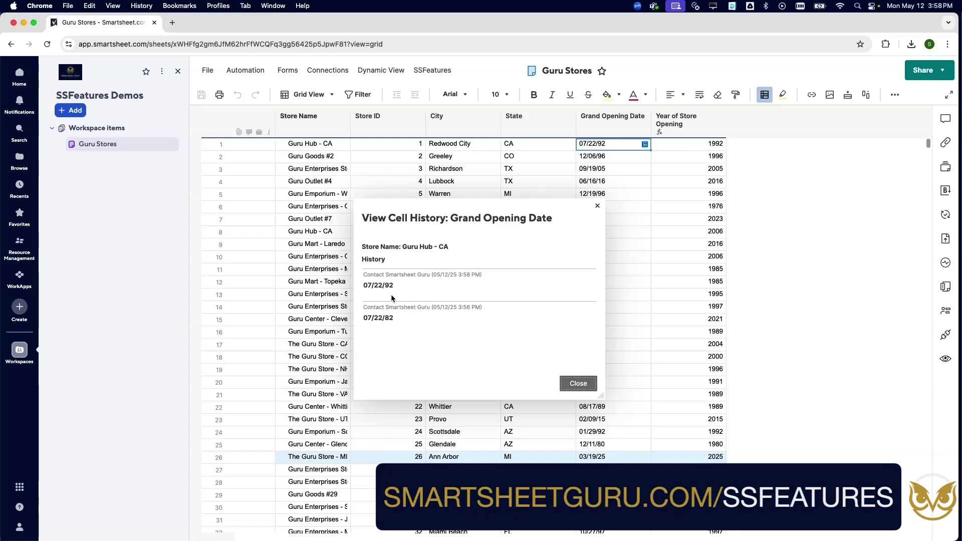
pyautogui.click(579, 384)
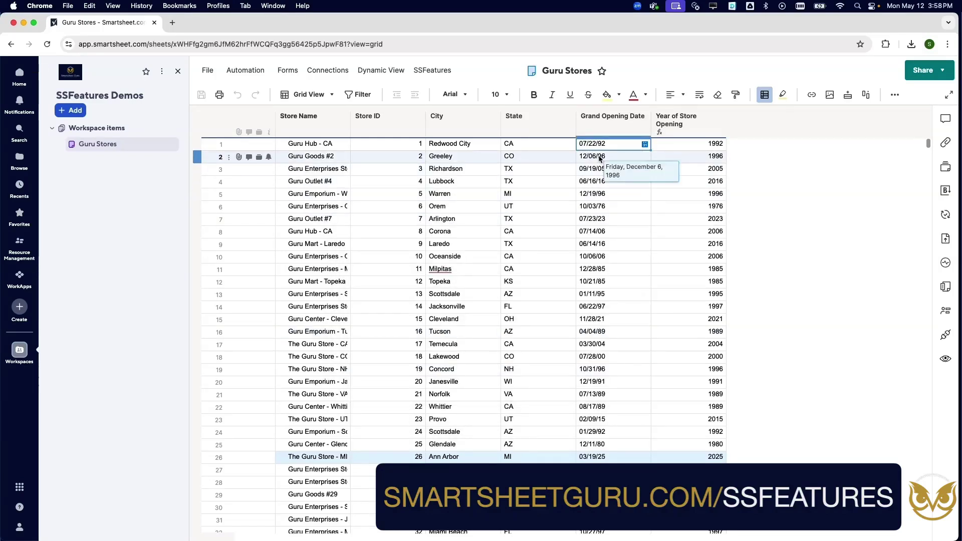
pyautogui.click(946, 263)
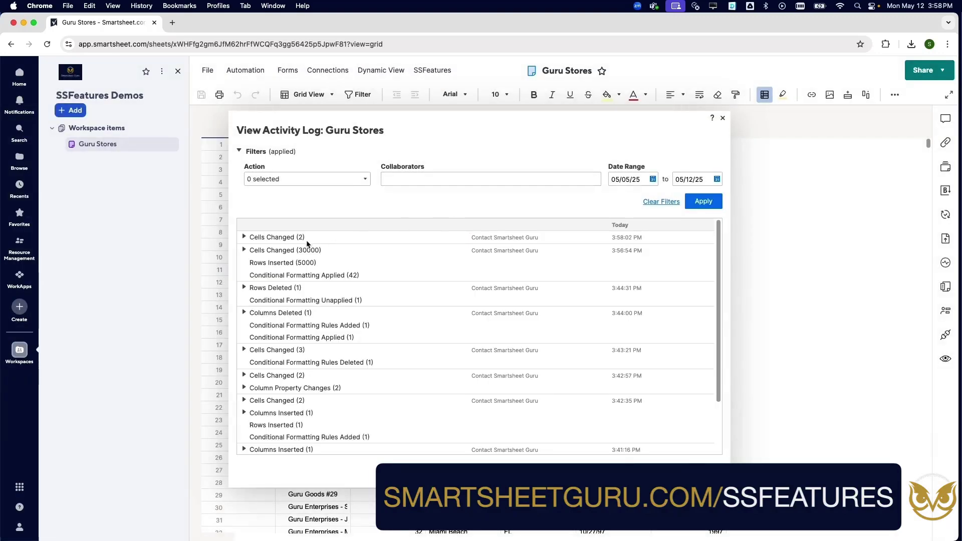
pyautogui.click(244, 238)
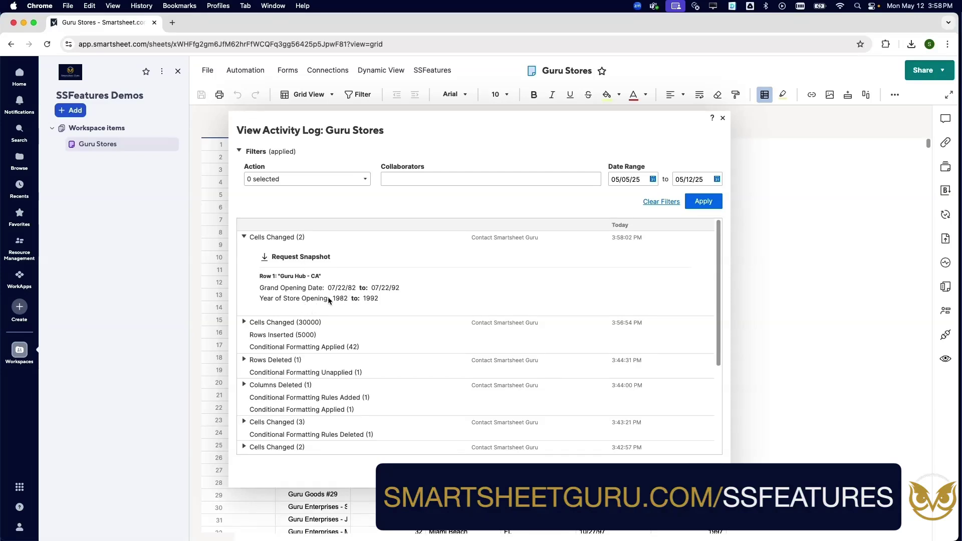
pyautogui.click(723, 118)
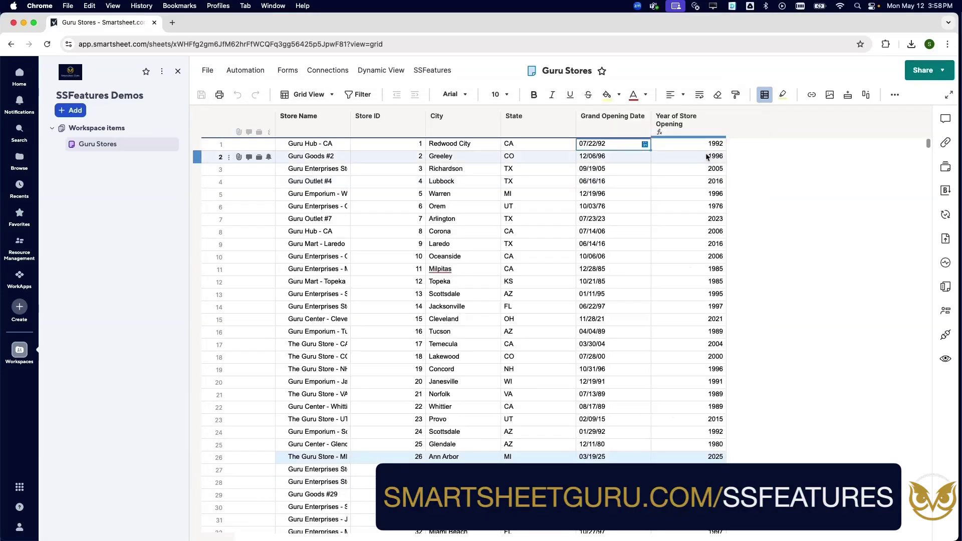